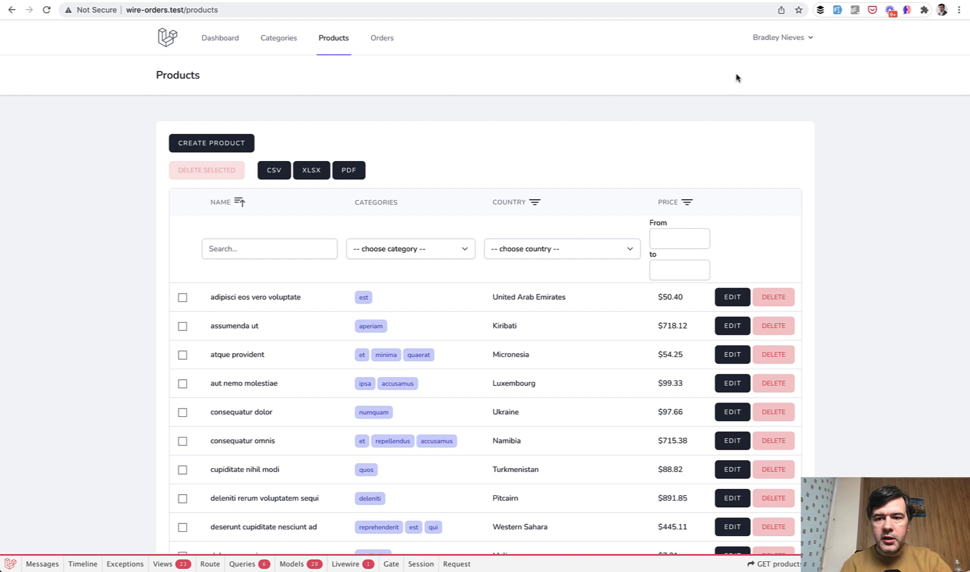
Open the admin account's user dropdown in the top navigation to log out
click(764, 47)
Log out of the admin account and go to the Register page
click(747, 64)
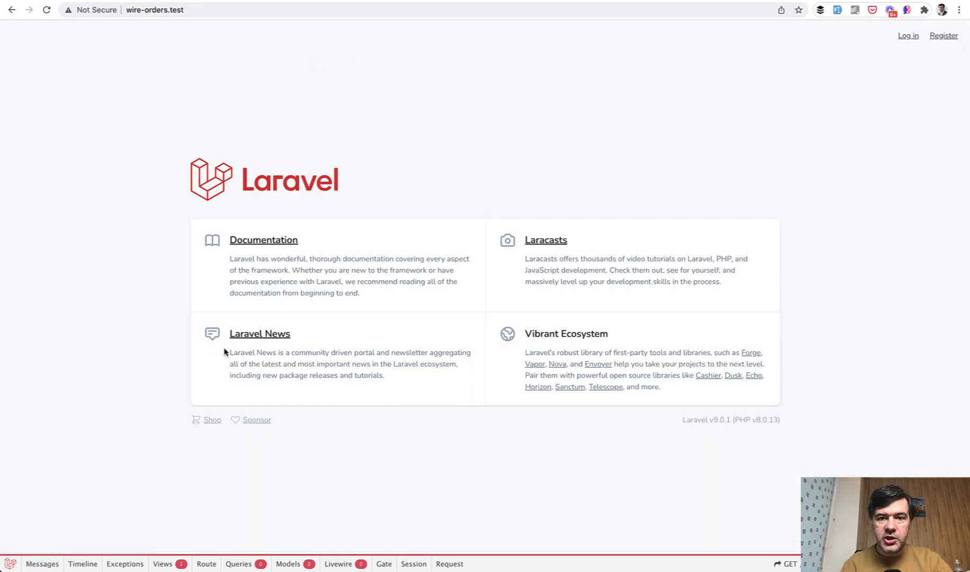
click(940, 37)
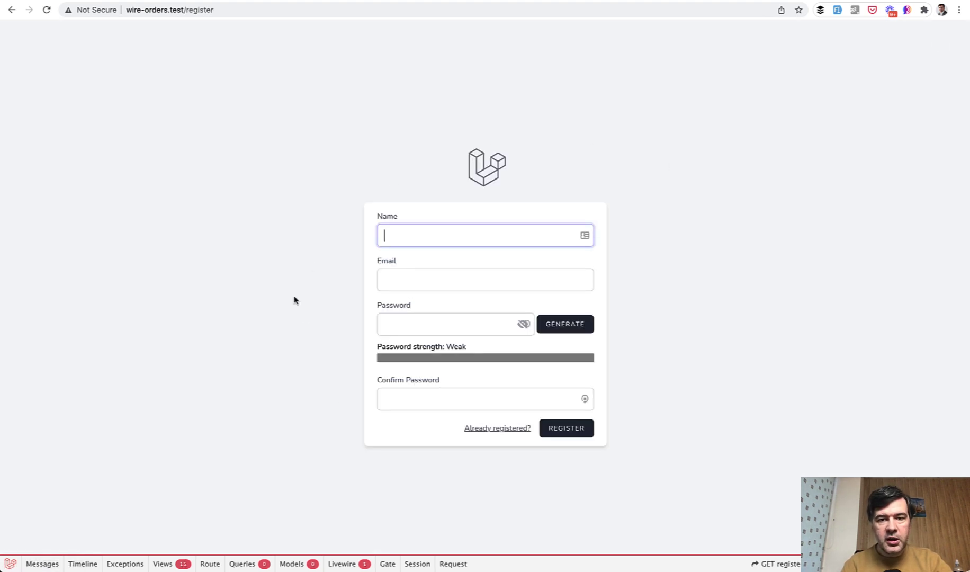
scroll(294, 300, down, 1)
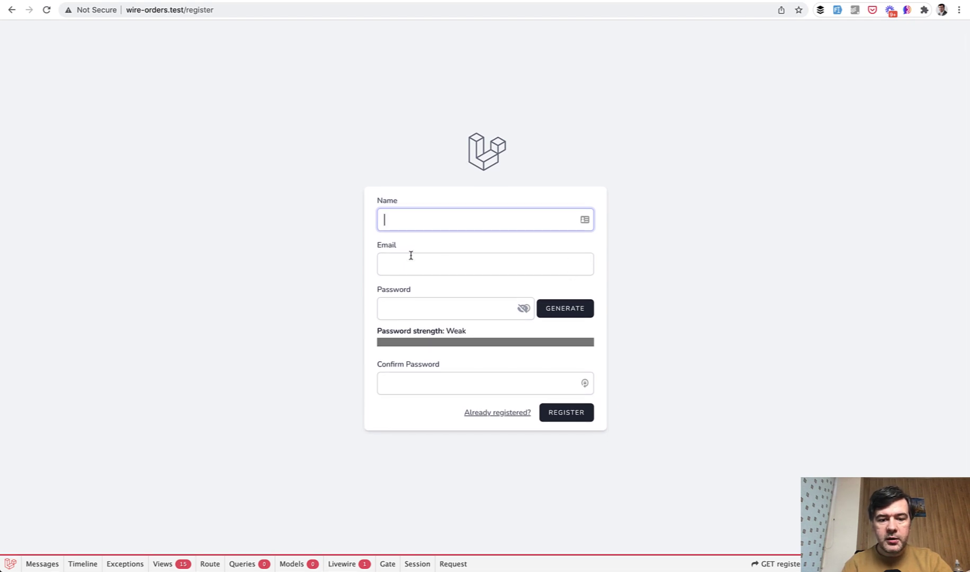
Generate a password, autofill name and e-mail, and submit the registration
click(561, 309)
click(522, 309)
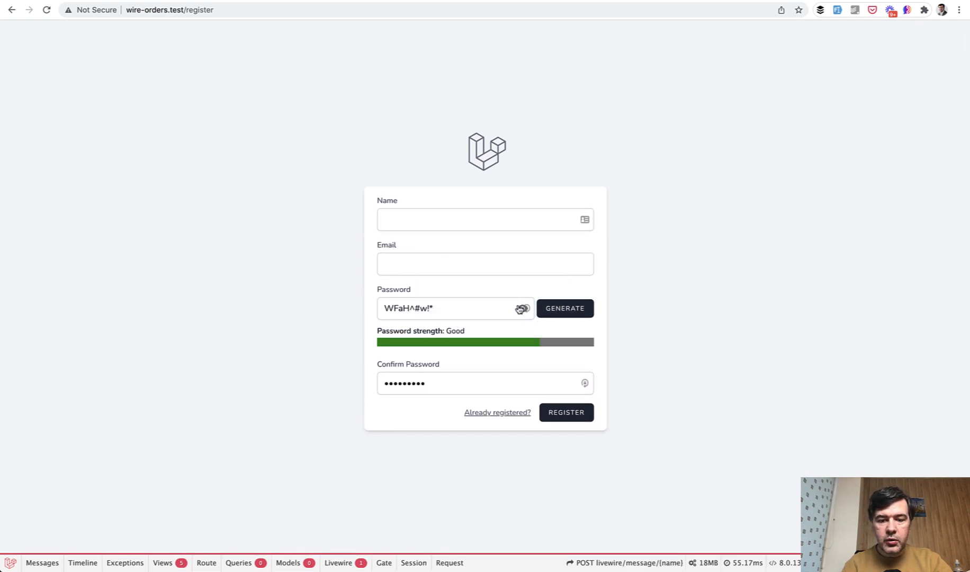
click(522, 309)
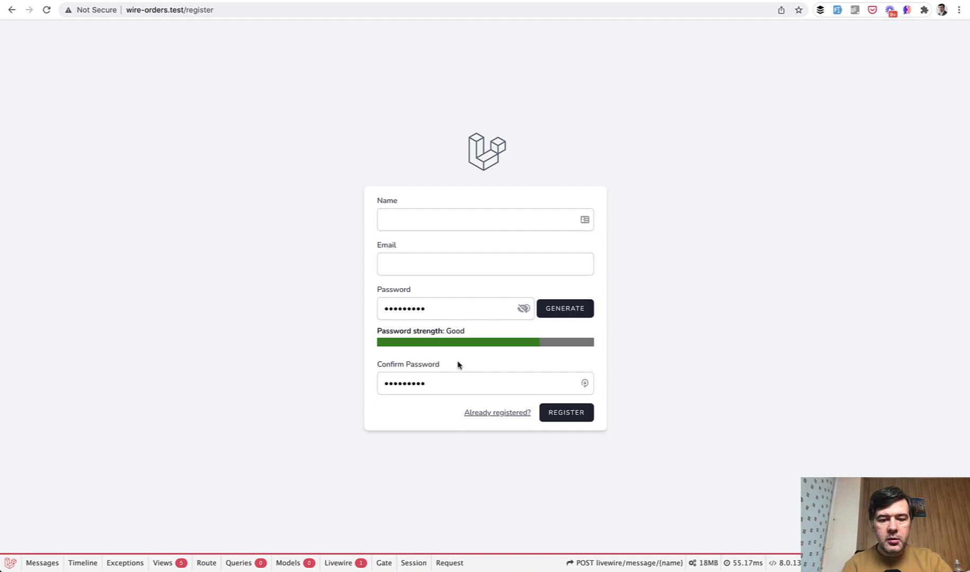
key(alt+shift+f)
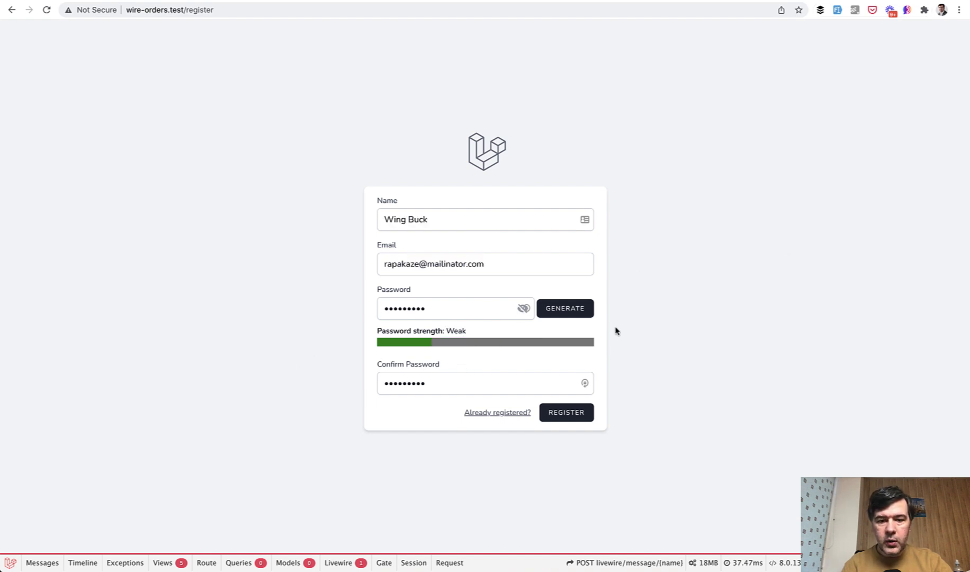
click(558, 414)
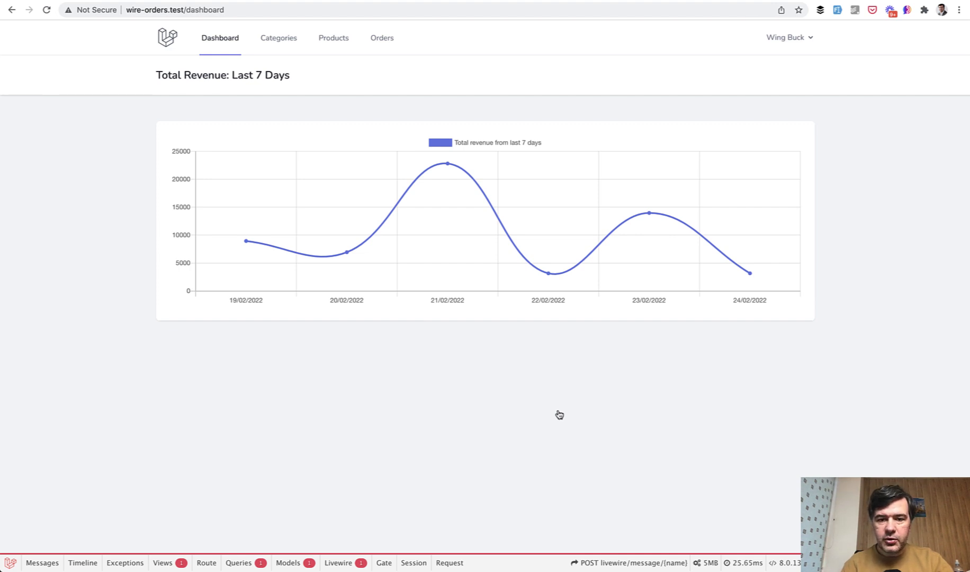
mouse_move(447, 167)
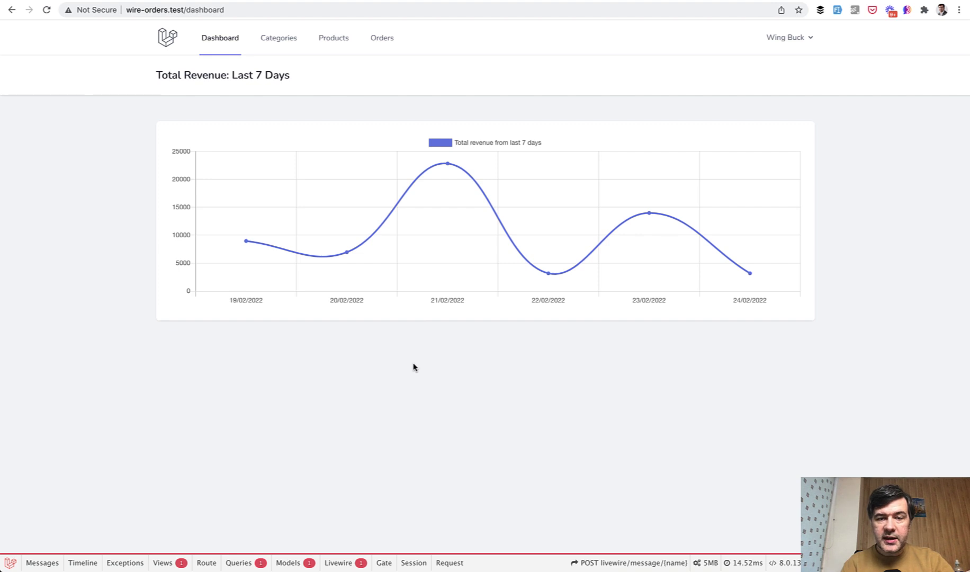
On Categories, drag sapiente above et and toggle its Active switch off and back on
click(289, 44)
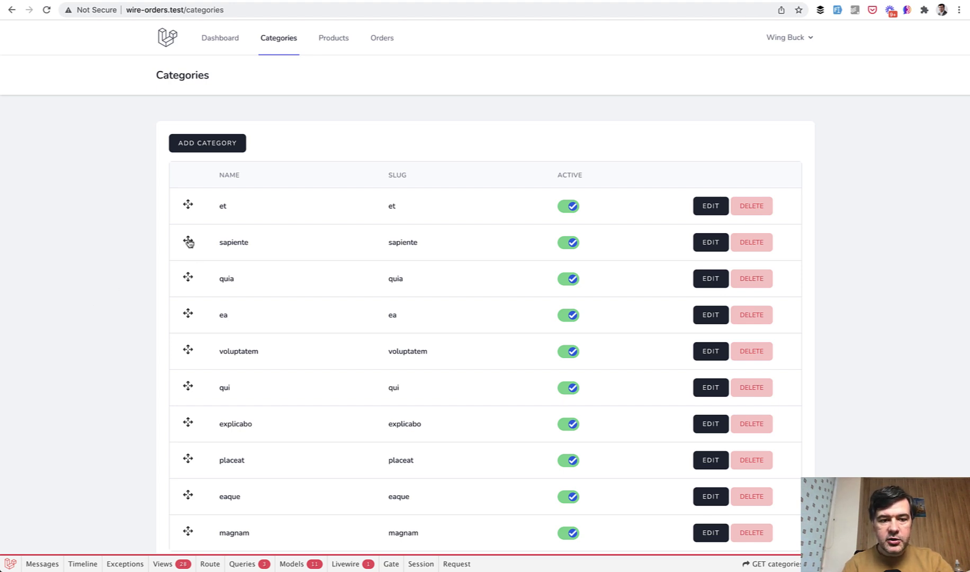
drag(189, 242, 191, 207)
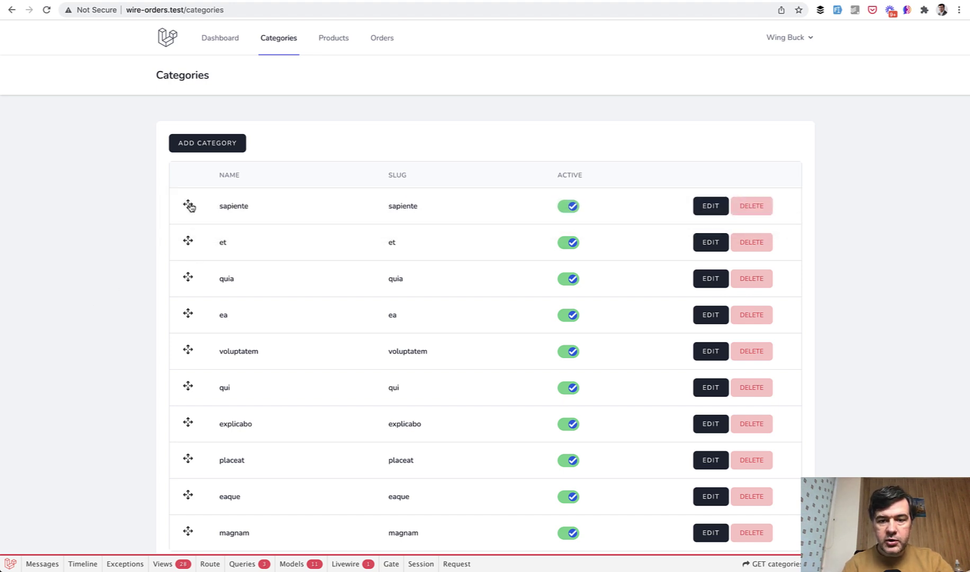
click(562, 207)
click(563, 207)
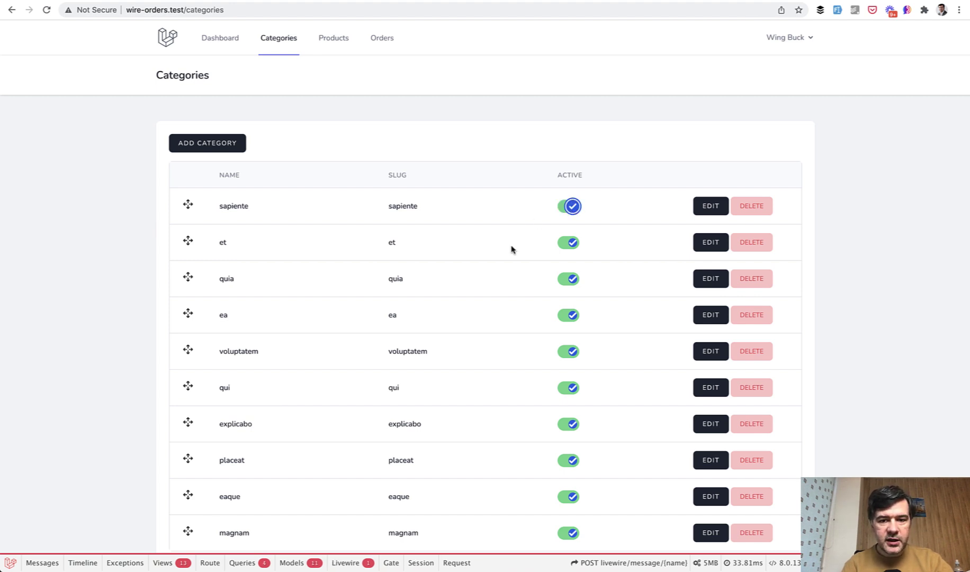
Add a new category named 'sdffdgfddf'
click(233, 147)
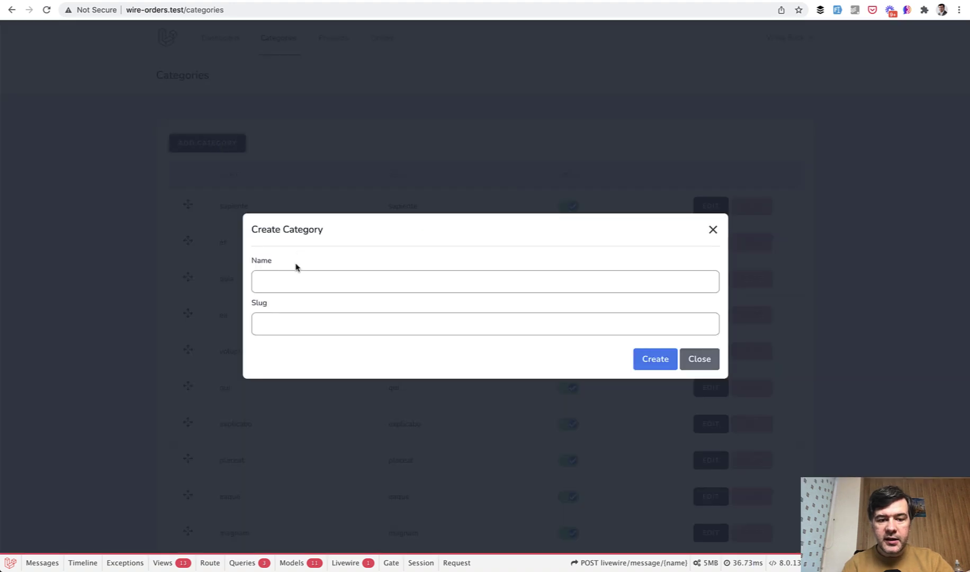
click(295, 278)
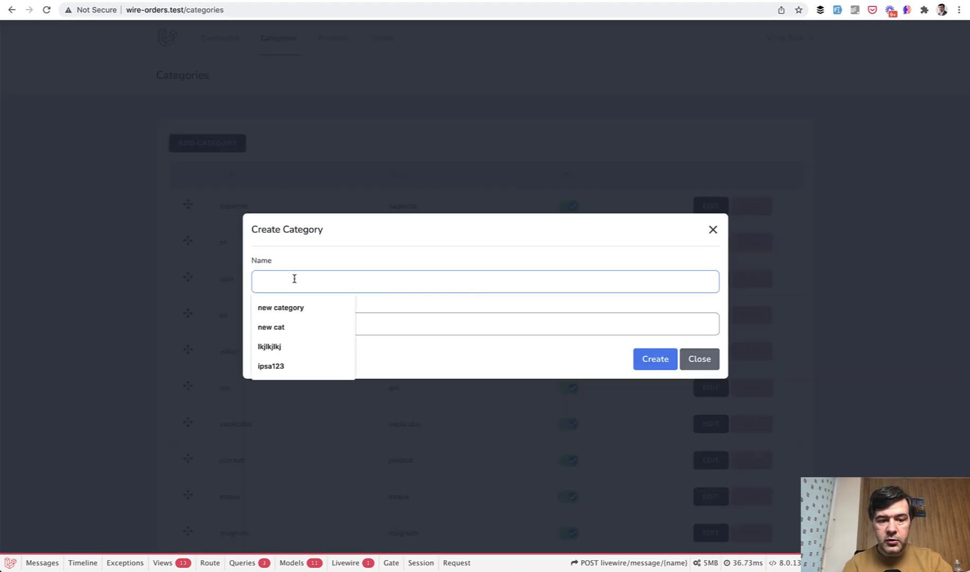
text(sdffdgfddf)
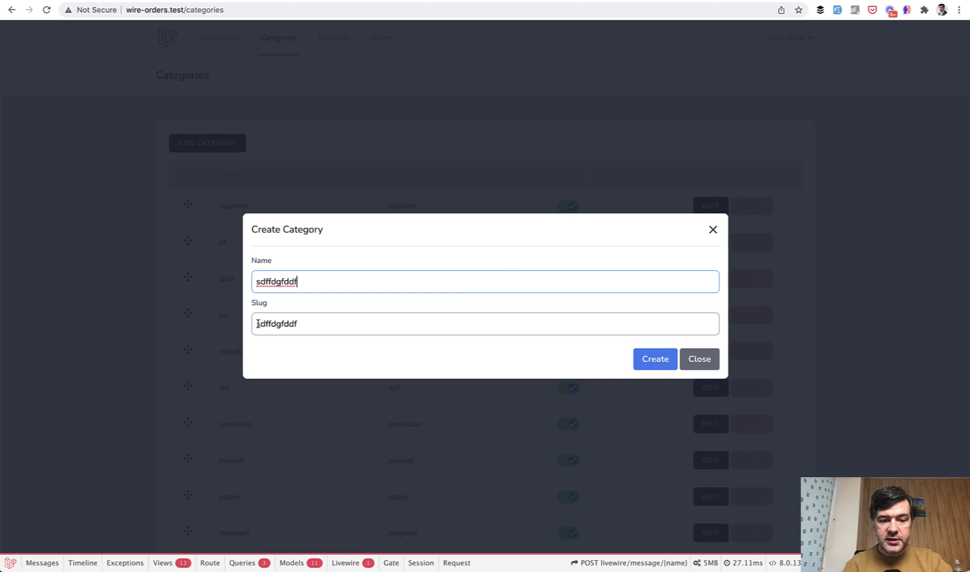
click(660, 369)
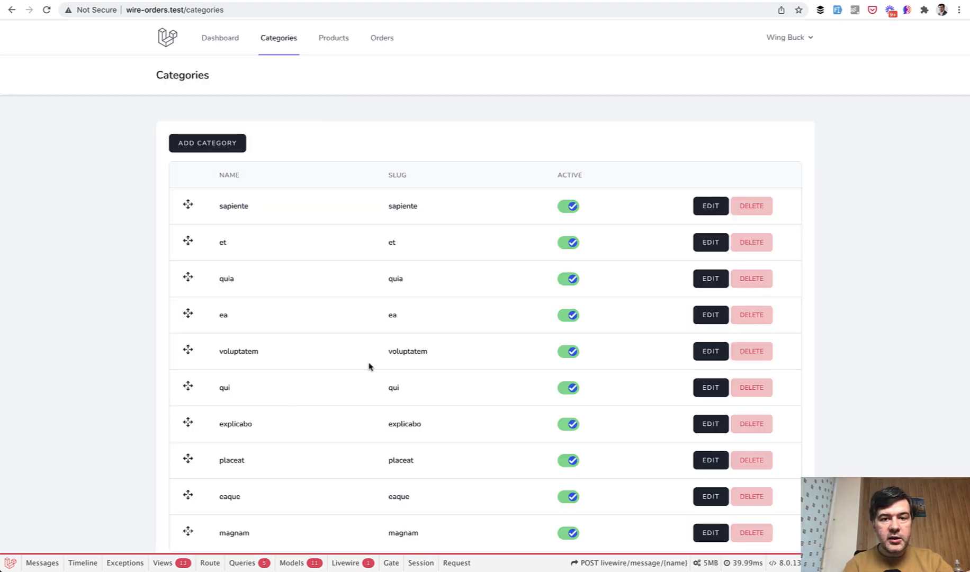
Rename sapiente to 'sapiente...' and cancel the delete confirmation so it stays listed
click(708, 207)
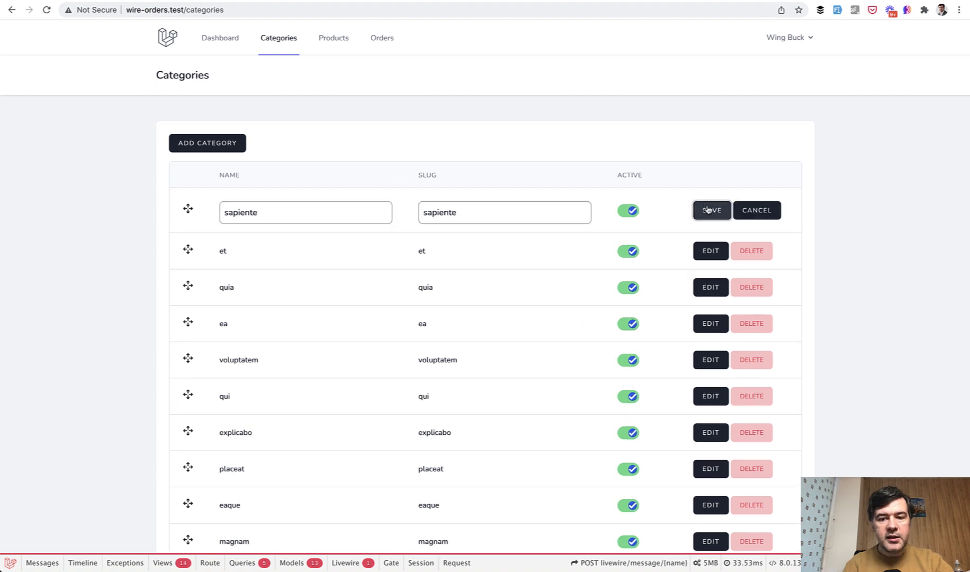
click(273, 213)
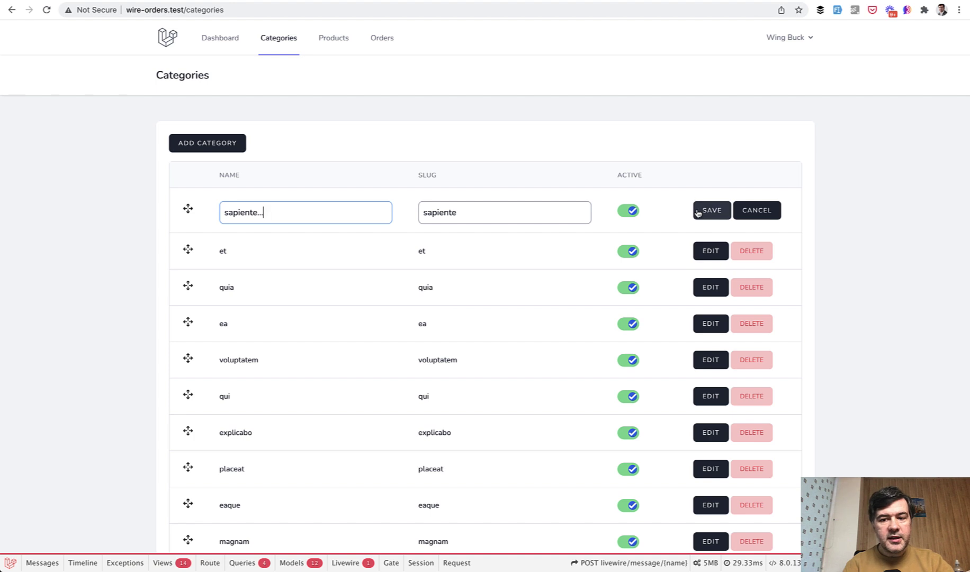
click(697, 212)
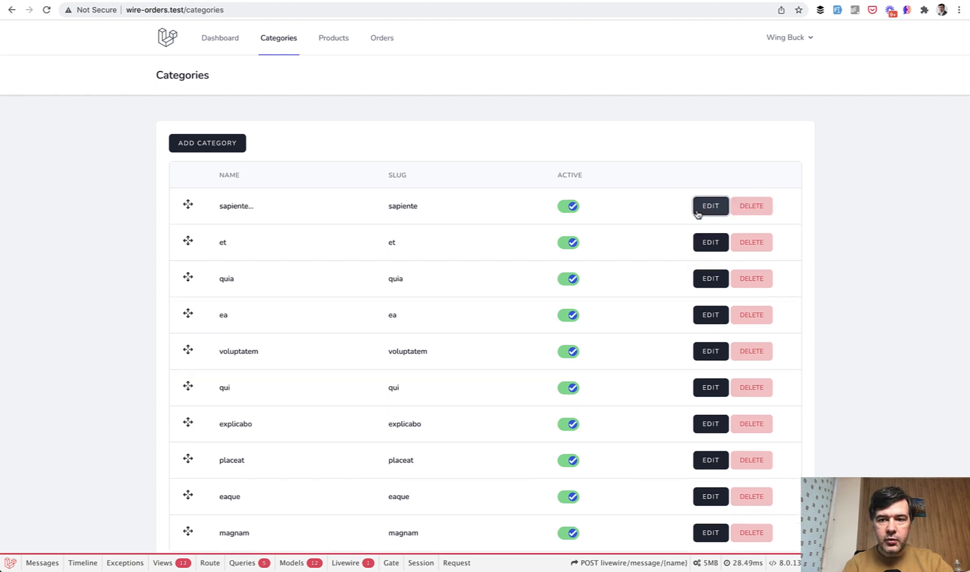
click(767, 206)
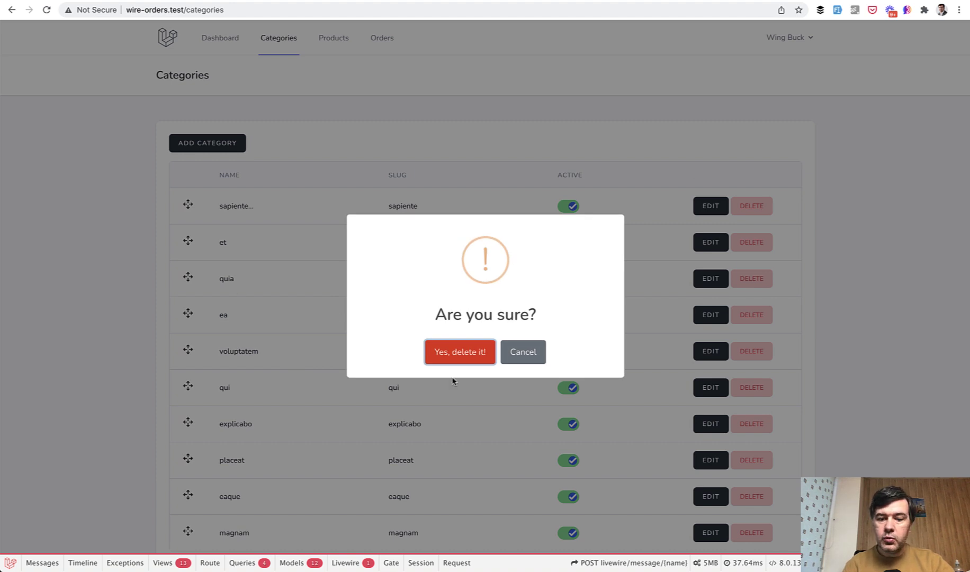
click(524, 357)
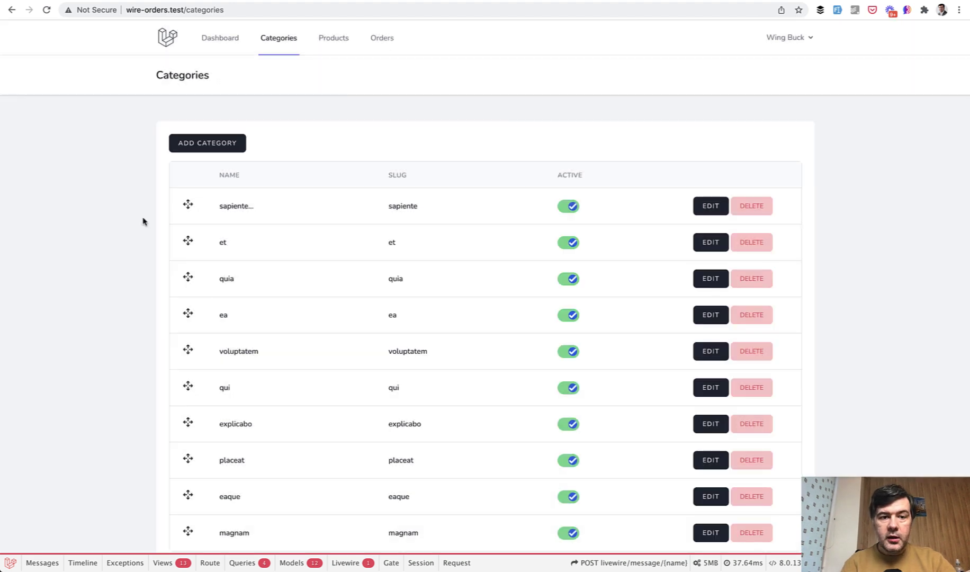
Search the Products list for 'ad', leaving the category filter empty
click(329, 37)
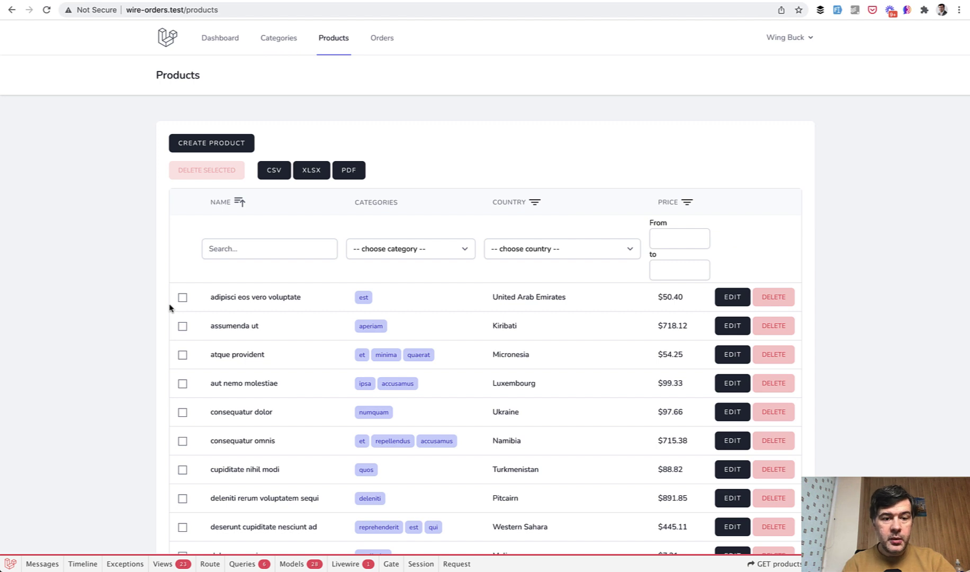
click(251, 253)
text(ad)
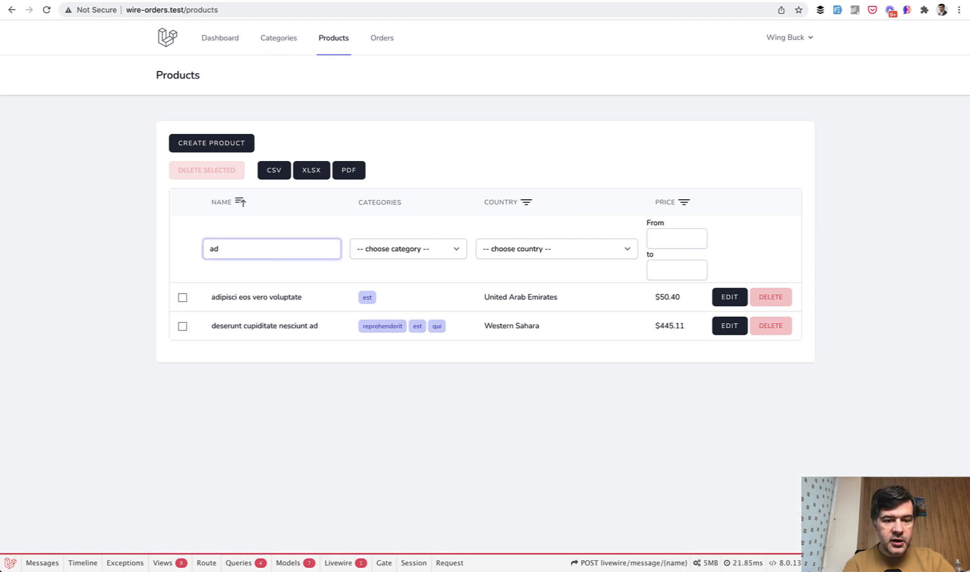
click(418, 250)
click(535, 250)
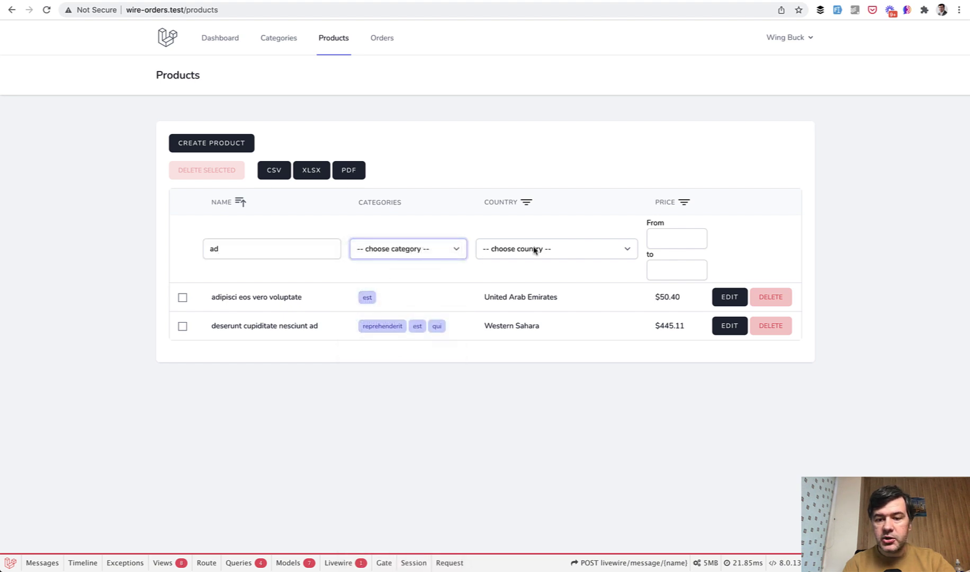
click(497, 153)
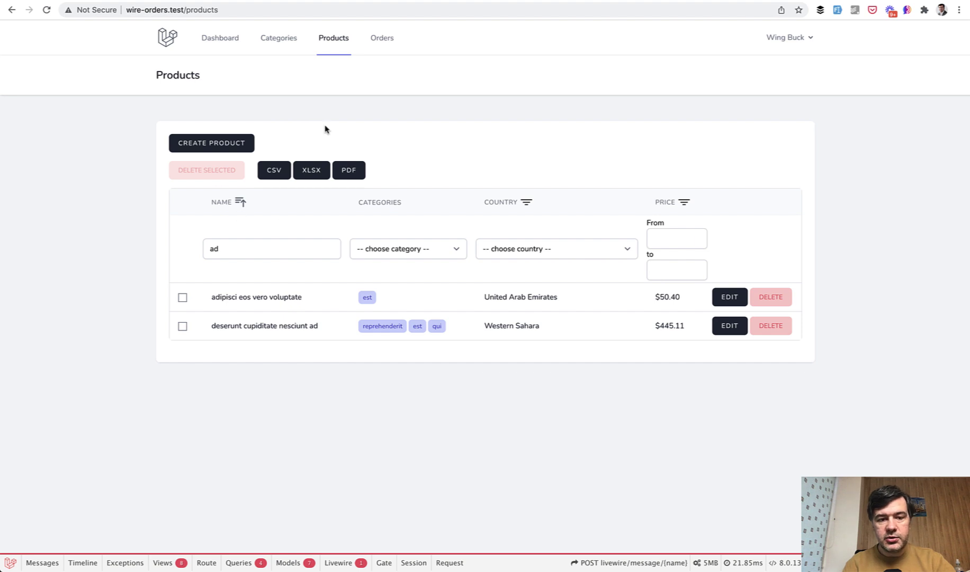
Tick adipisci eos vero voluptate and deserunt cupiditate nesciunt ad, then start Create Product
click(183, 297)
click(182, 326)
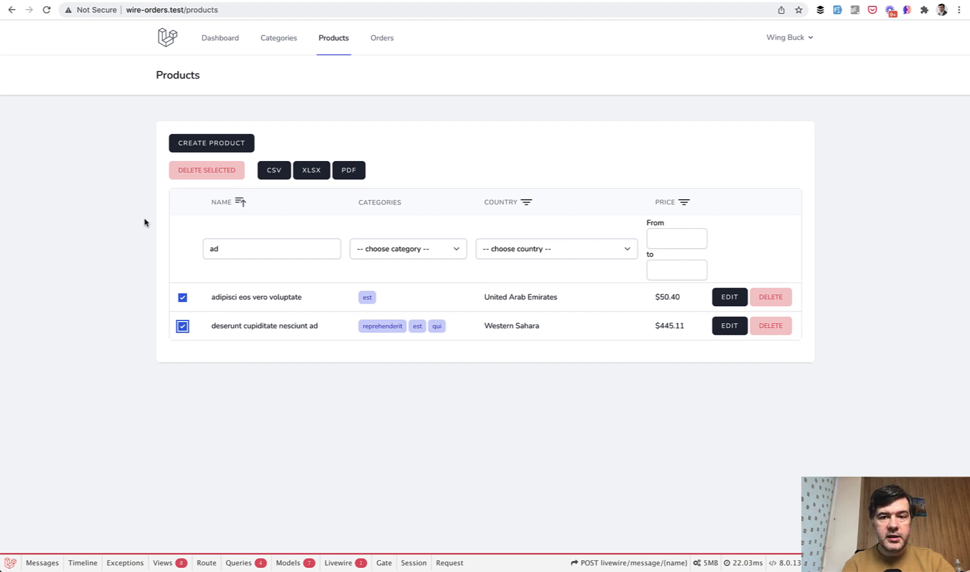
click(224, 143)
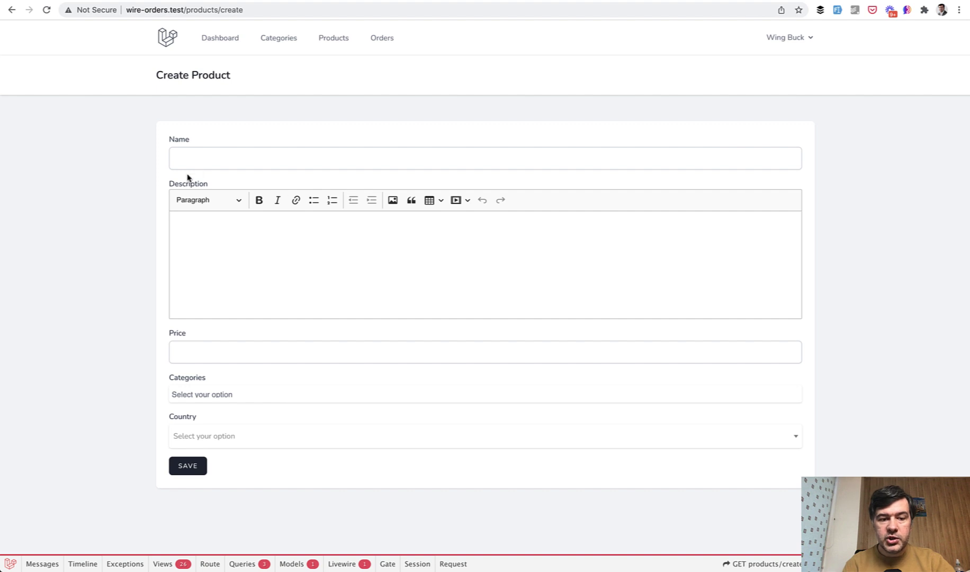
Enter product name 'rgdggd', description 'dgfffg' and price 87
click(258, 161)
text(rgdggd)
click(325, 284)
text(dgfffg)
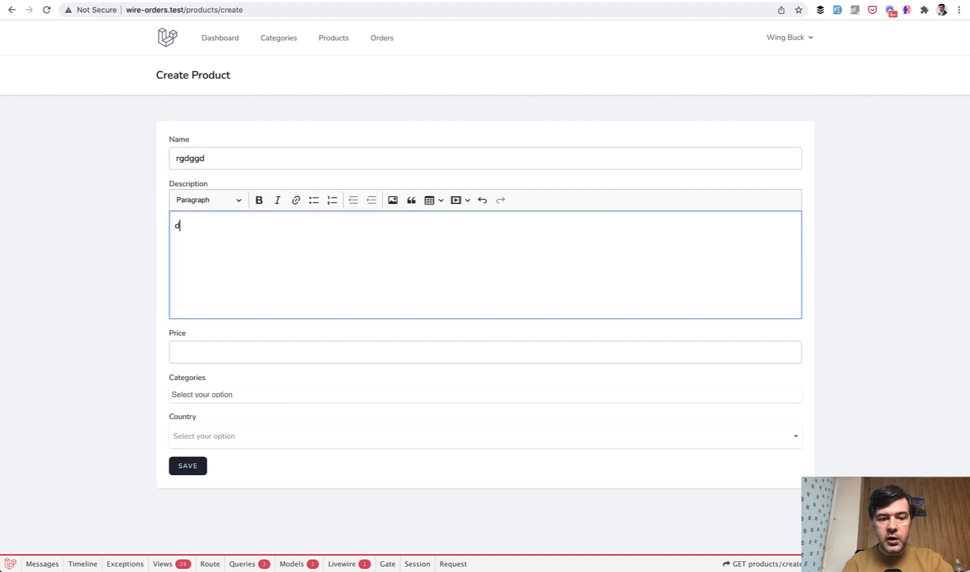
click(248, 358)
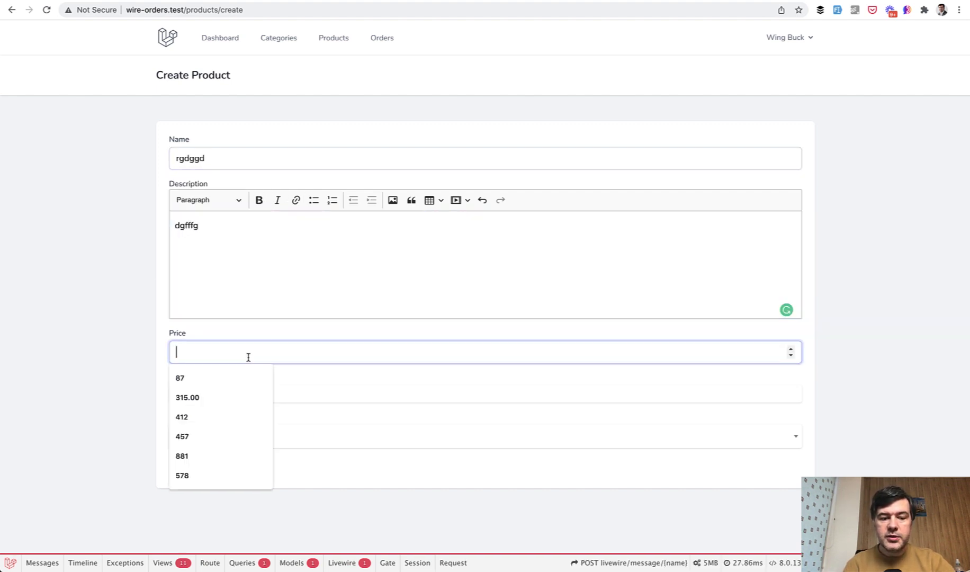
click(229, 378)
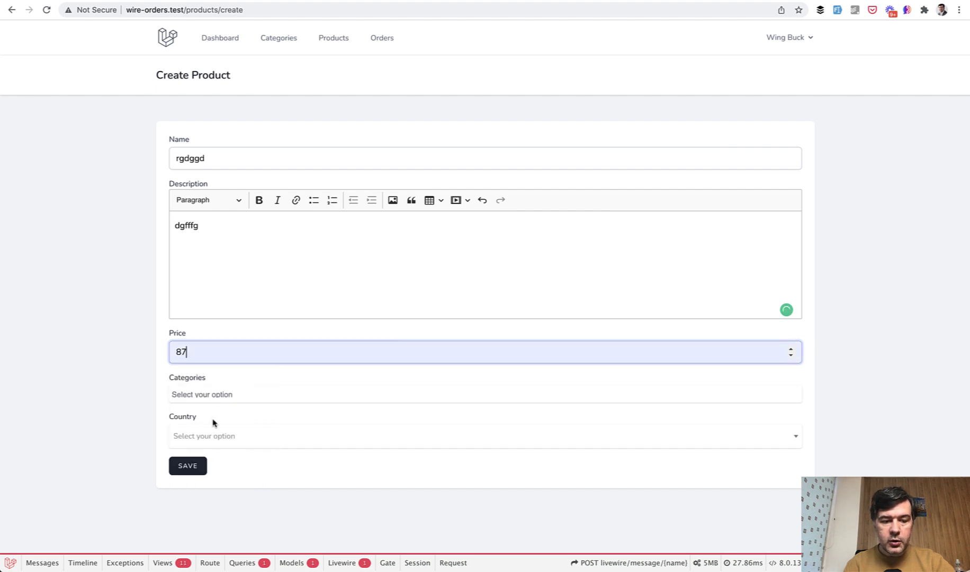
Add magnam and dolorem as the product's categories
click(212, 396)
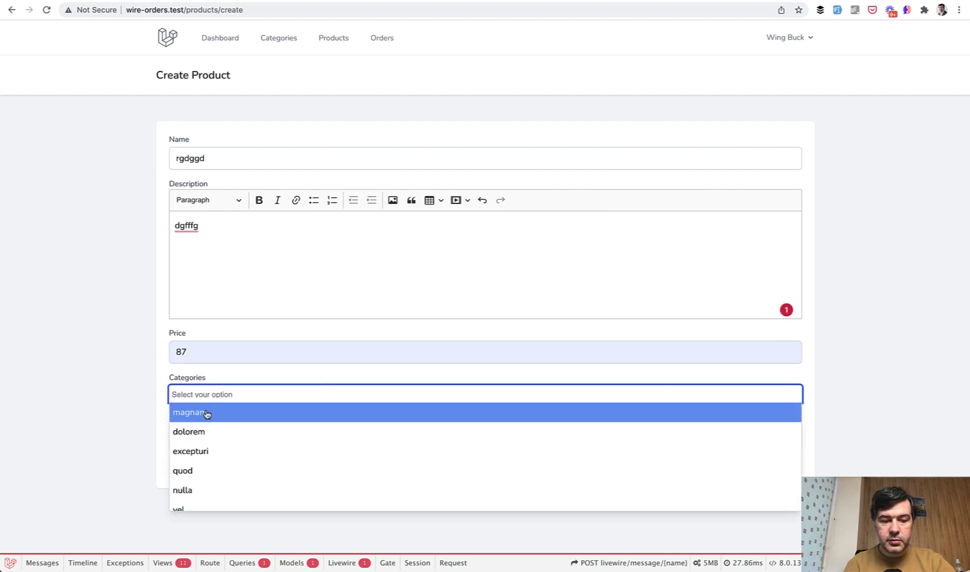
click(206, 413)
click(257, 398)
click(255, 437)
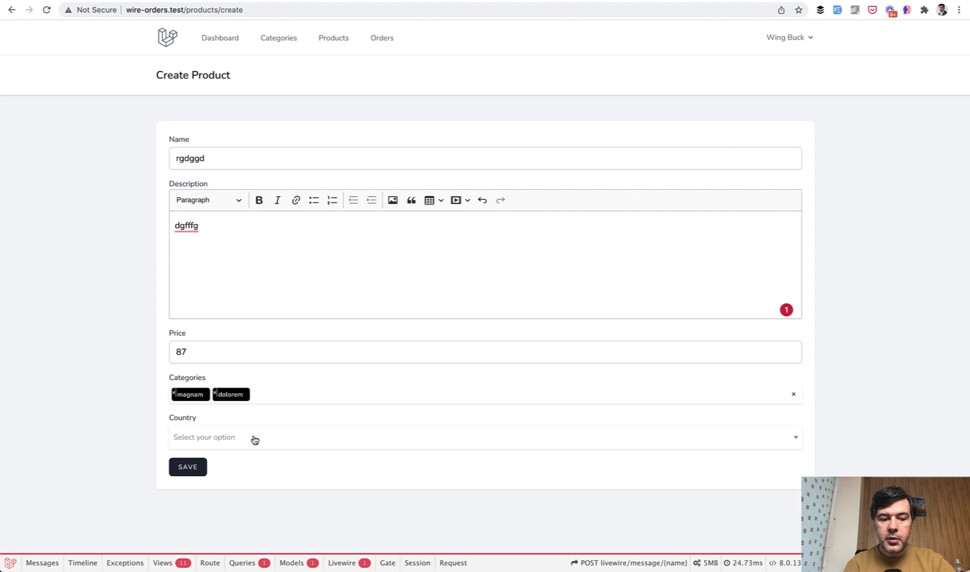
click(281, 397)
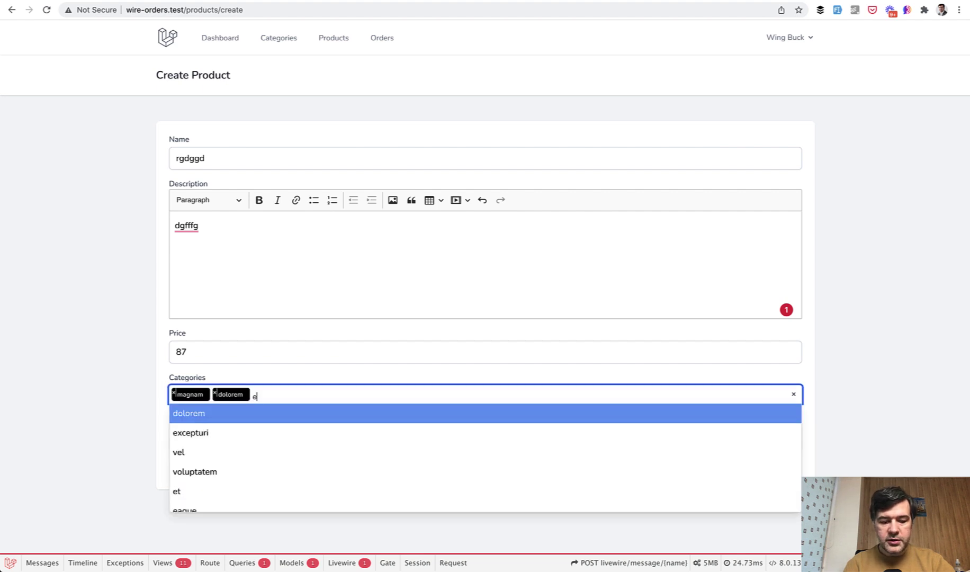
Add excepturi as a third category and save the new product
text(ex)
click(225, 414)
click(188, 466)
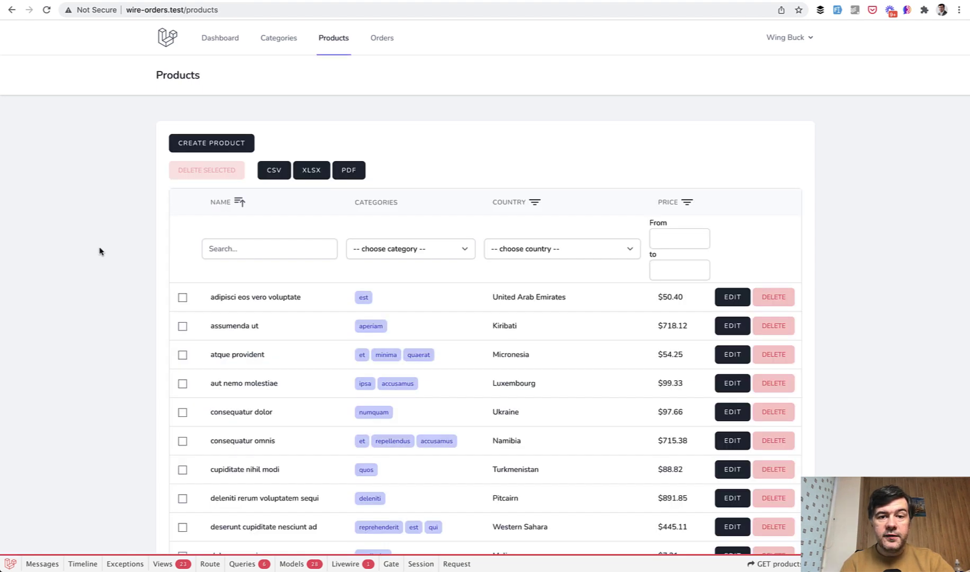
Sort Orders by subtotal, highest first, and filter to order dates from 02/17/2022
click(382, 37)
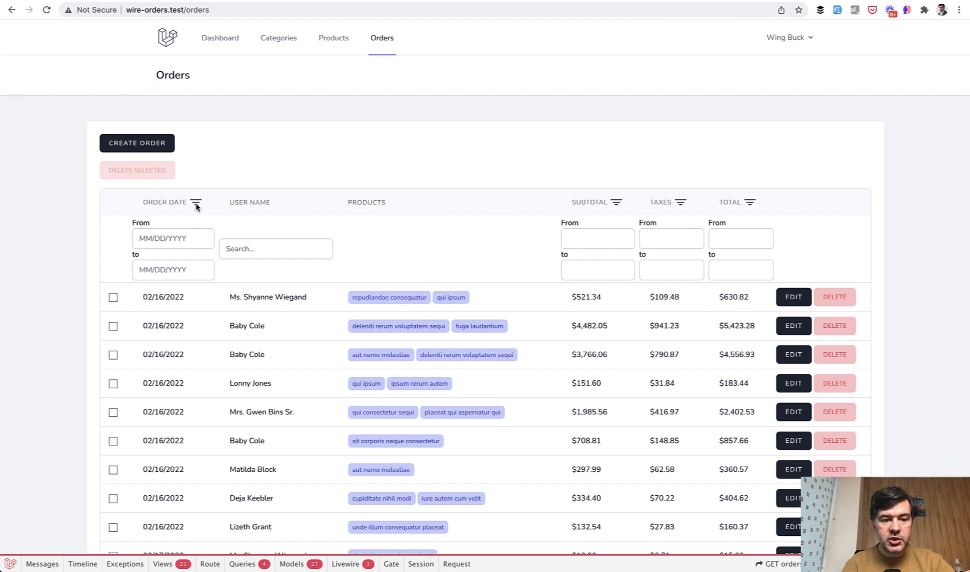
click(616, 205)
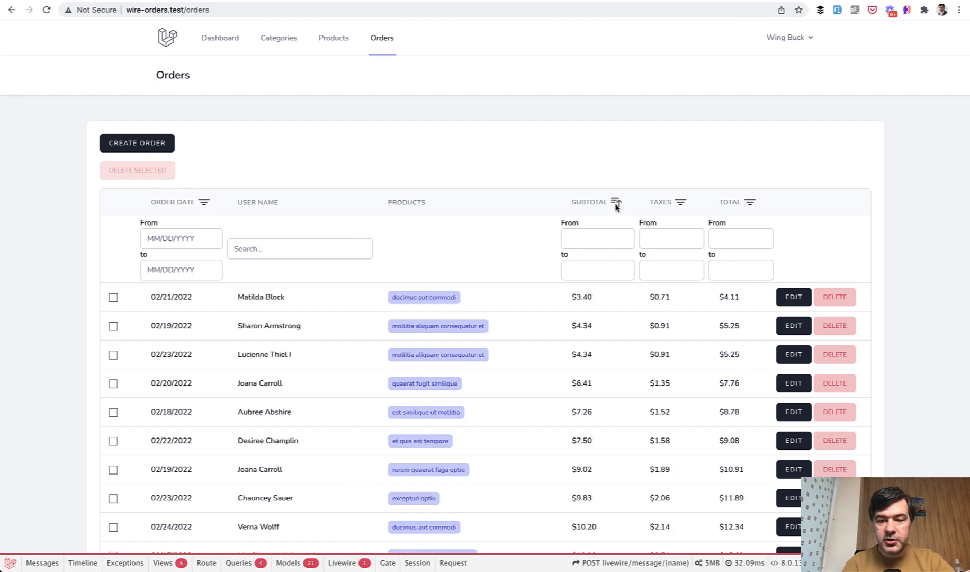
click(616, 204)
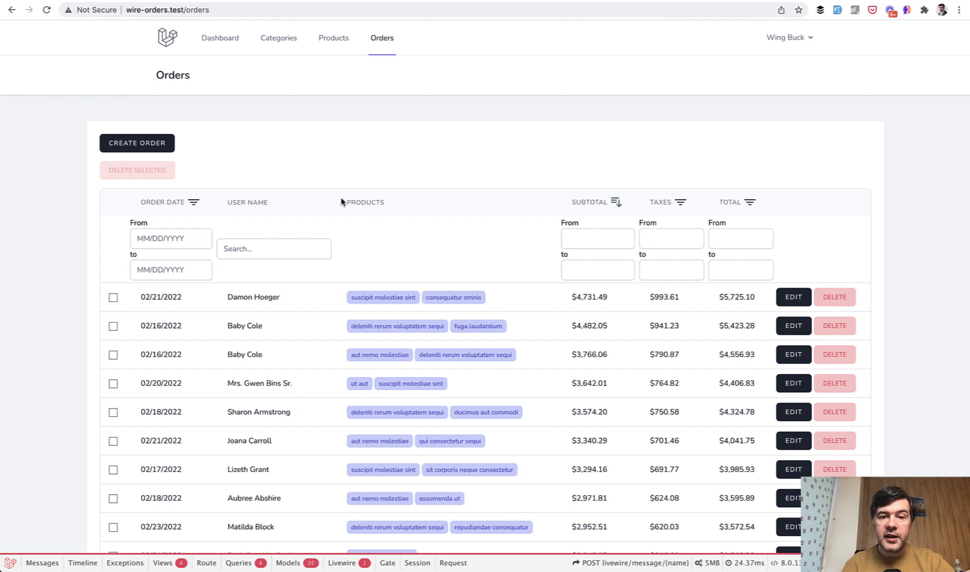
click(169, 238)
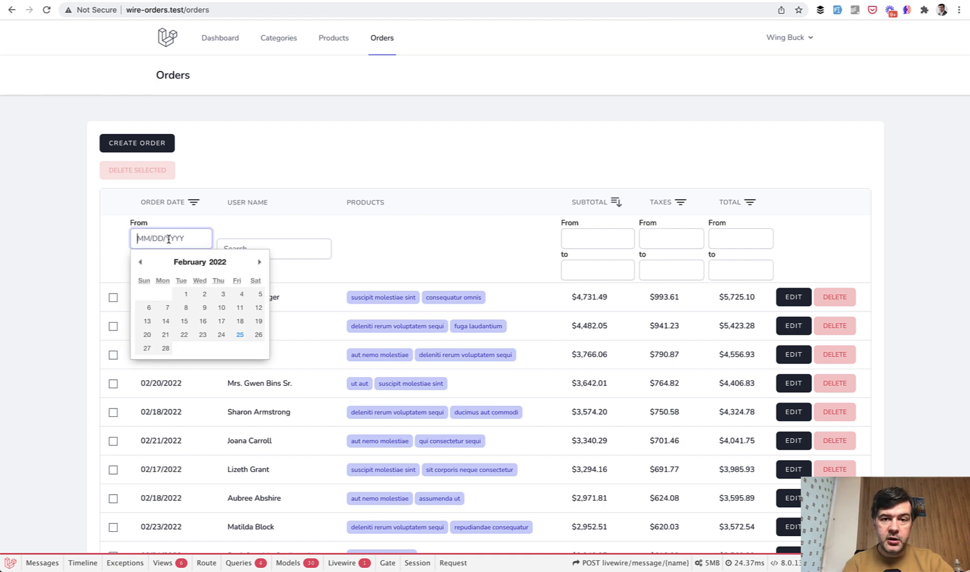
click(221, 321)
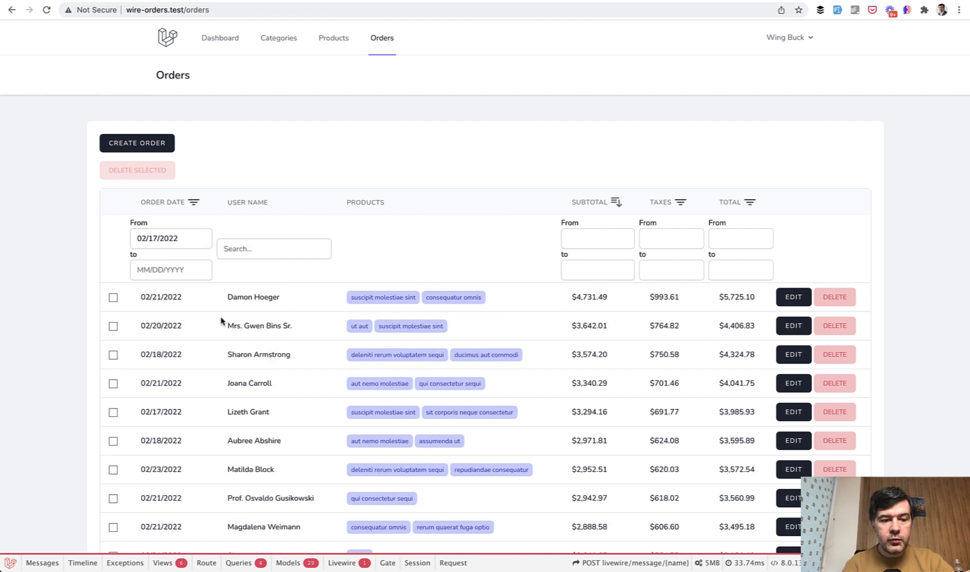
Start a new order and select its customer
click(143, 143)
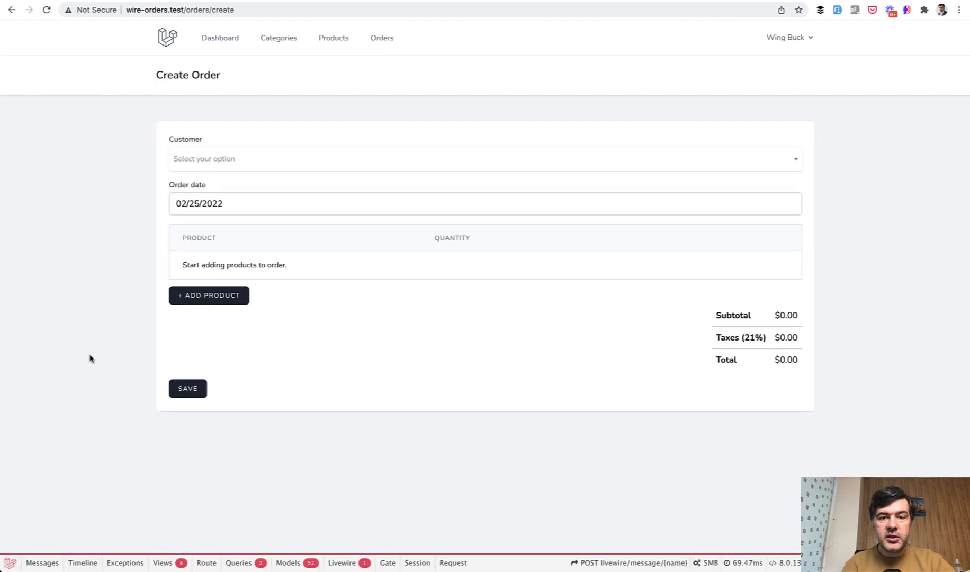
click(210, 167)
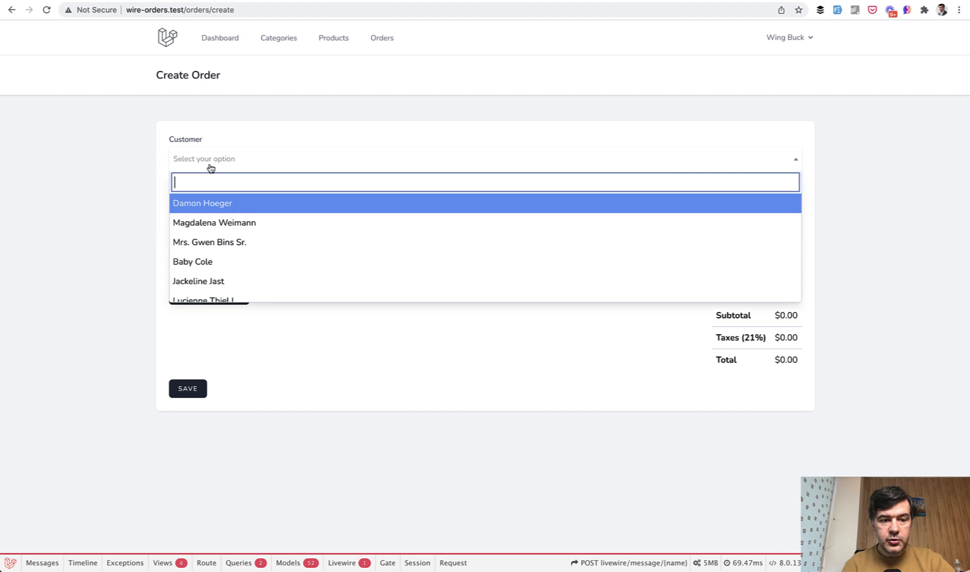
click(206, 221)
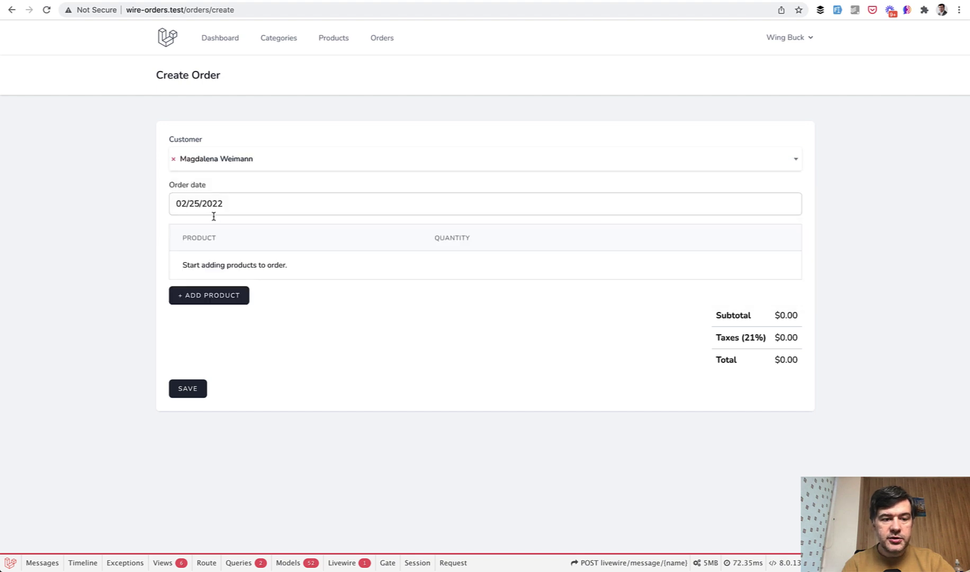
Add a rerum iusto et line item with quantity 3
click(203, 300)
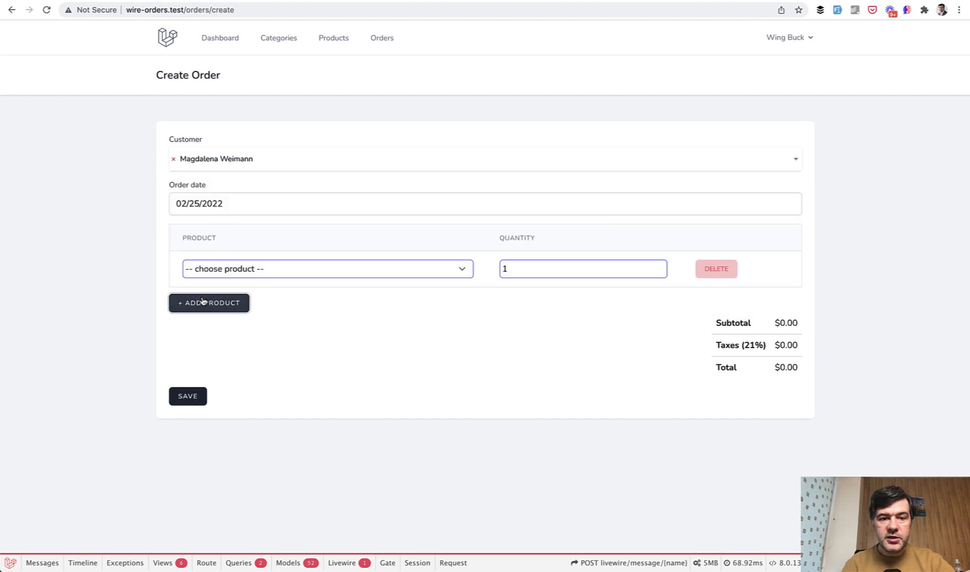
click(231, 270)
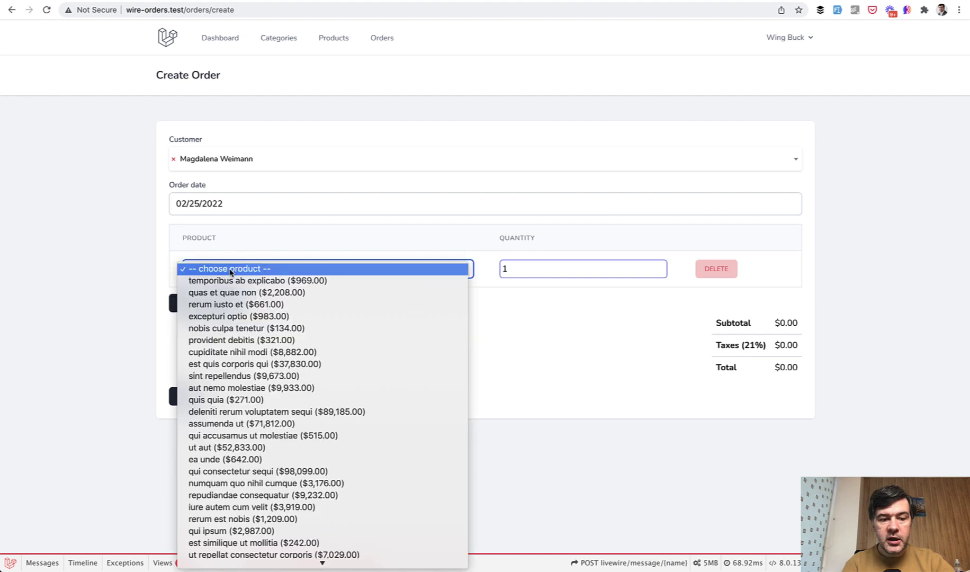
click(233, 305)
click(527, 271)
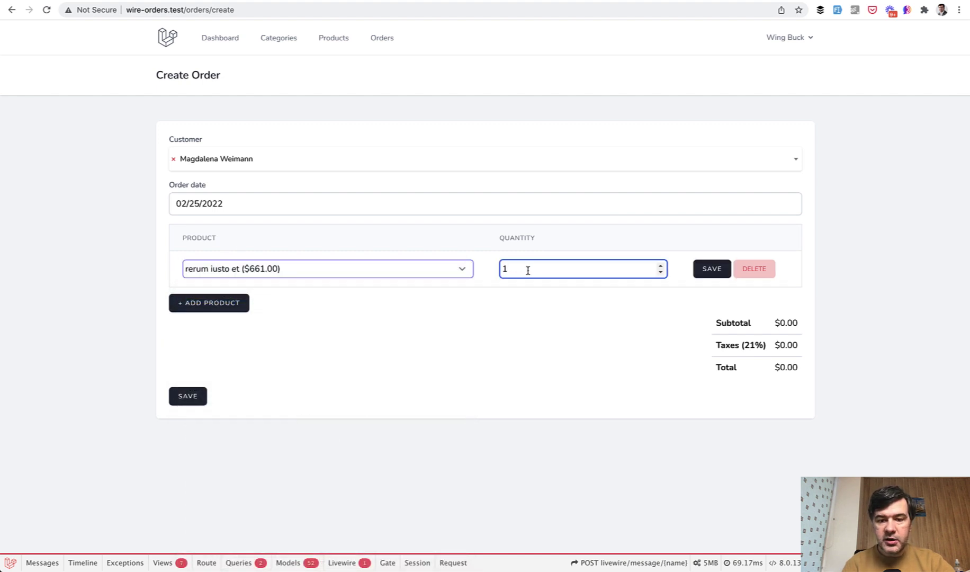
key(BackSpace)
text(3)
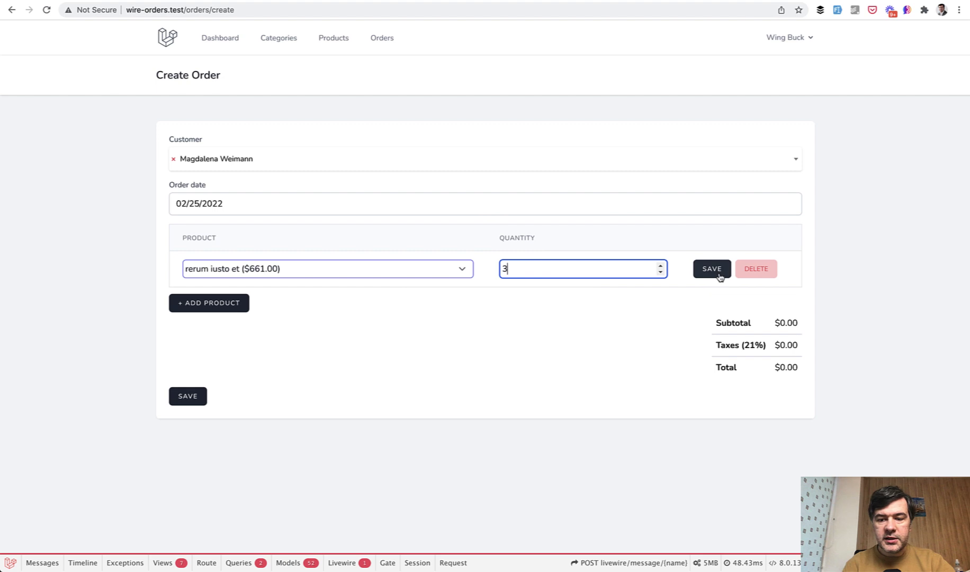
click(712, 269)
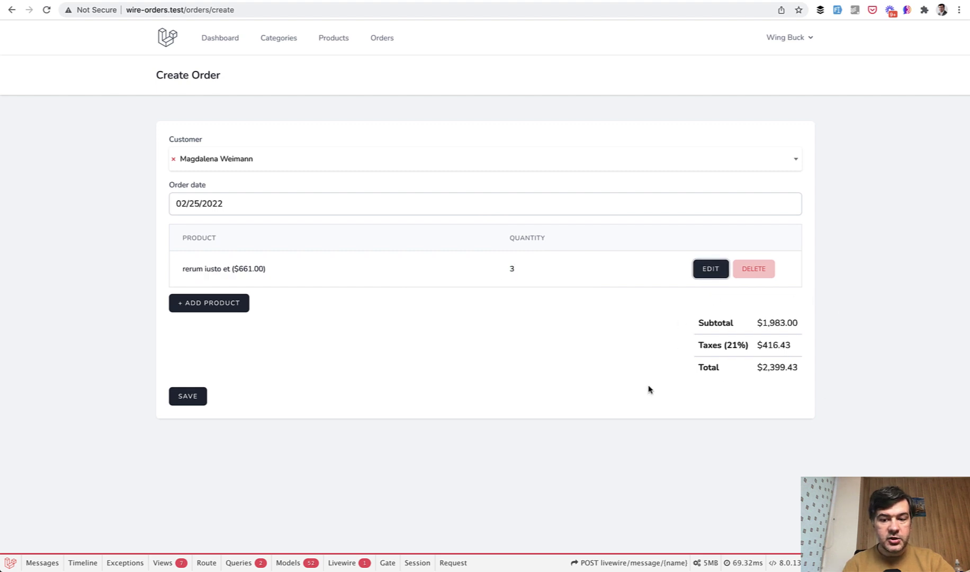
Add a quas et quae non line item and remove the rerum iusto et line
click(208, 302)
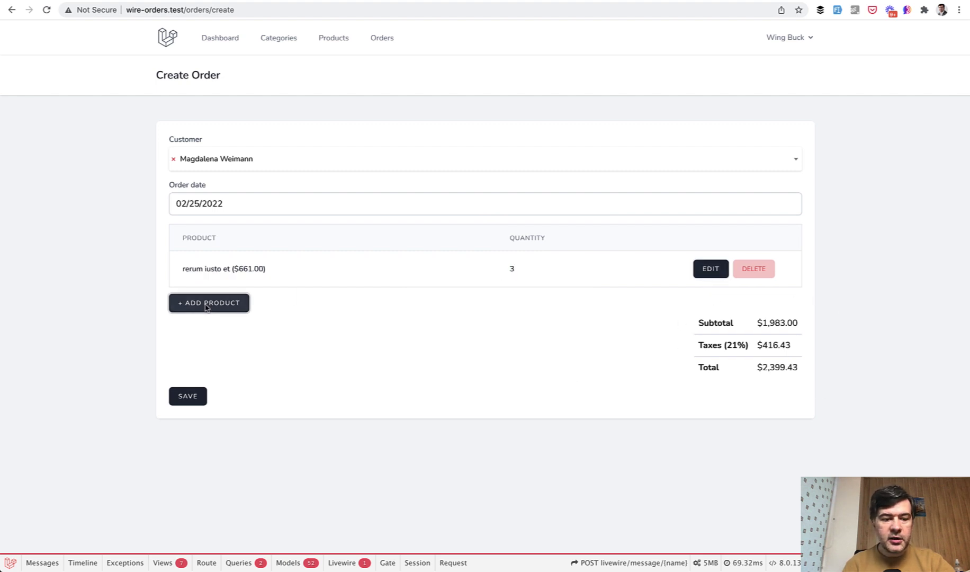
click(212, 306)
click(223, 328)
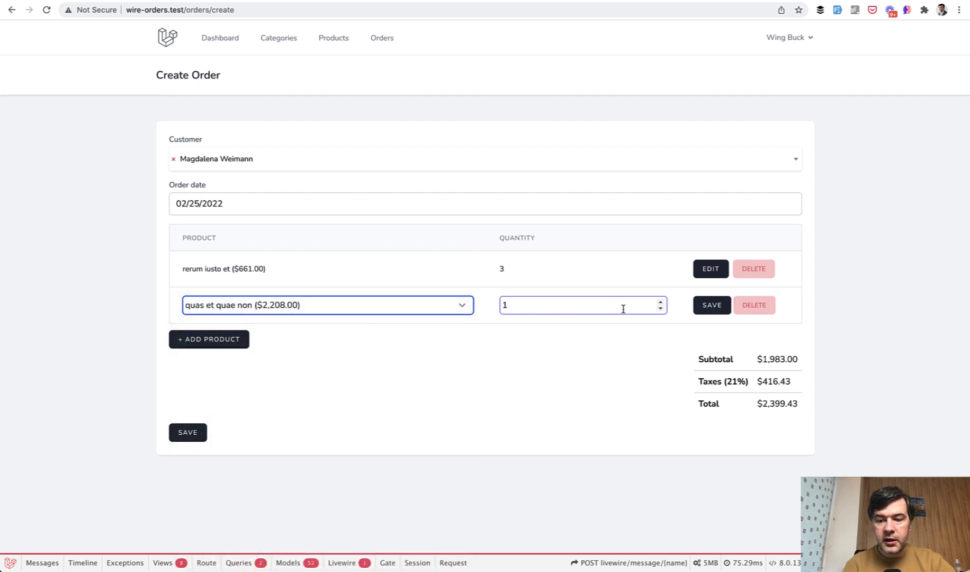
click(696, 309)
click(751, 272)
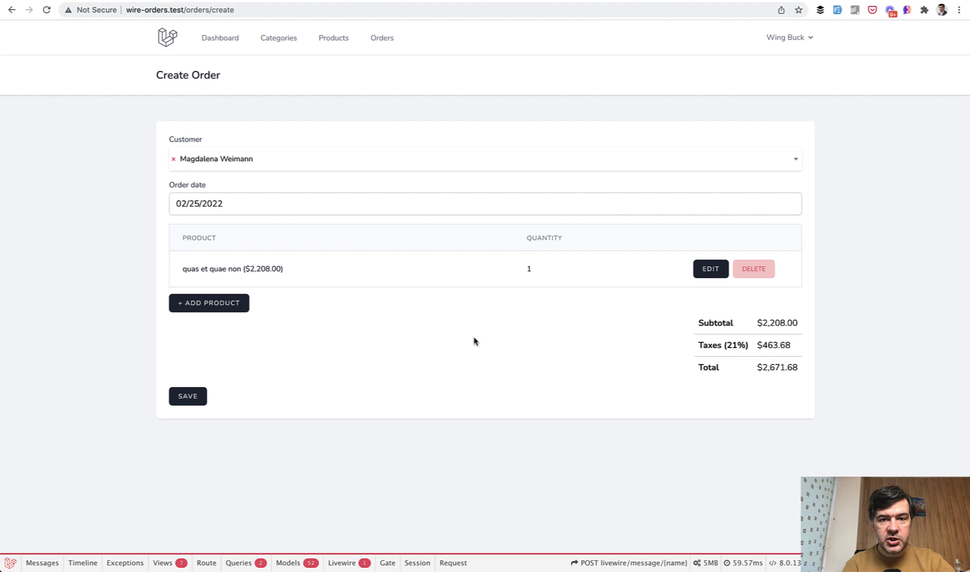
Save the order with its single quas et quae non item totalling $2,671.68
click(188, 400)
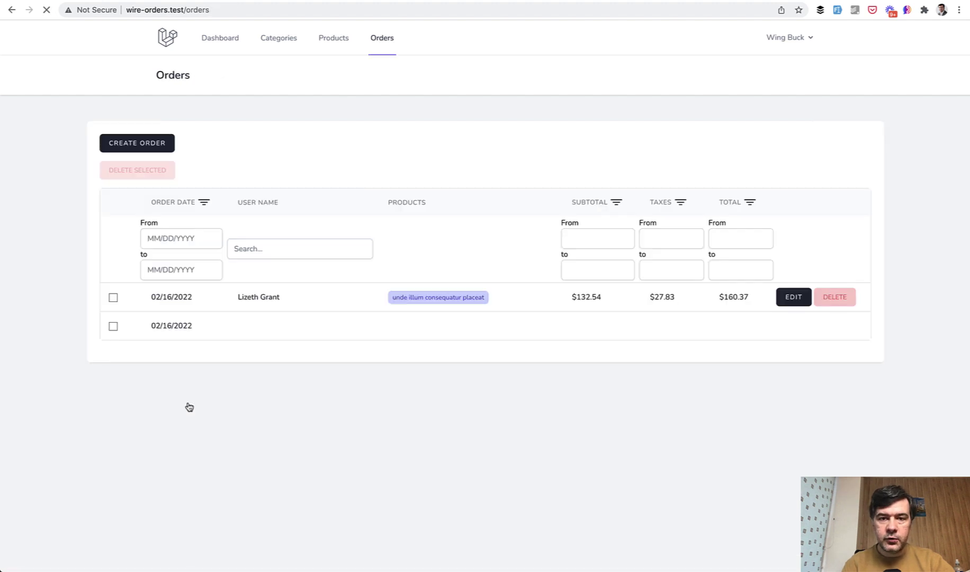